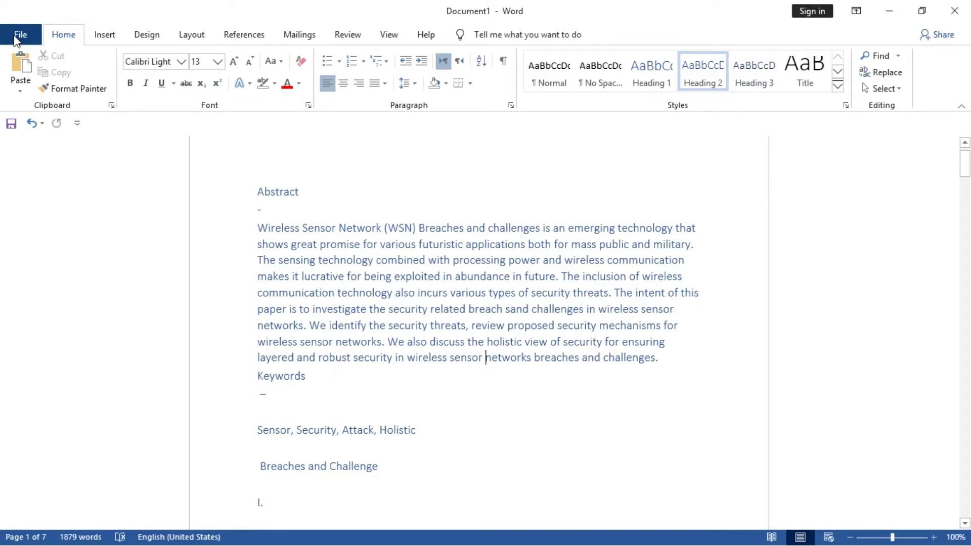
pyautogui.click(19, 35)
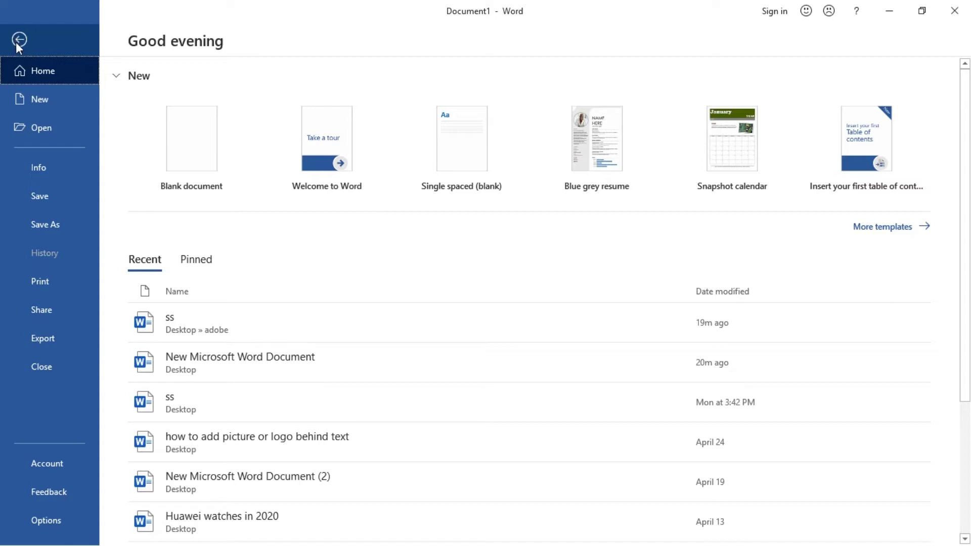
pyautogui.click(50, 278)
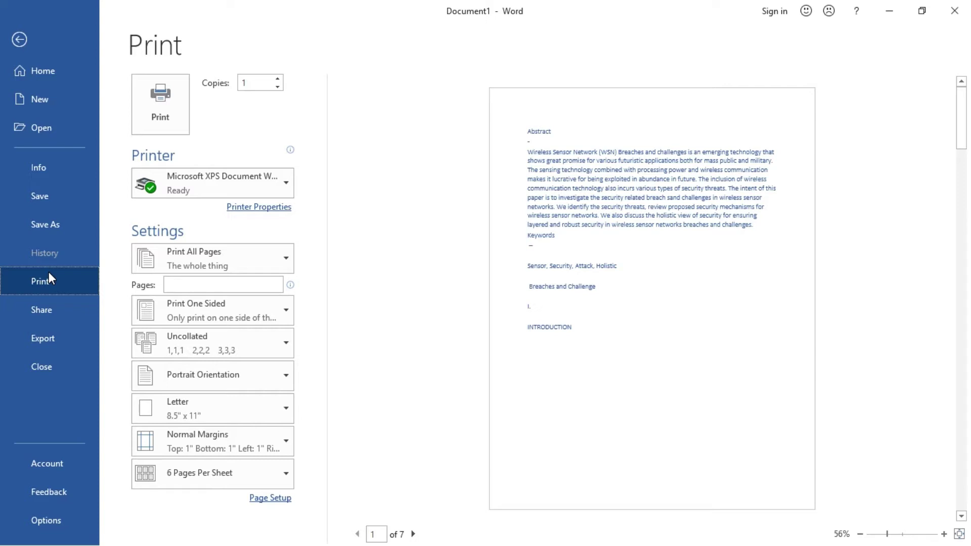
pyautogui.click(964, 6)
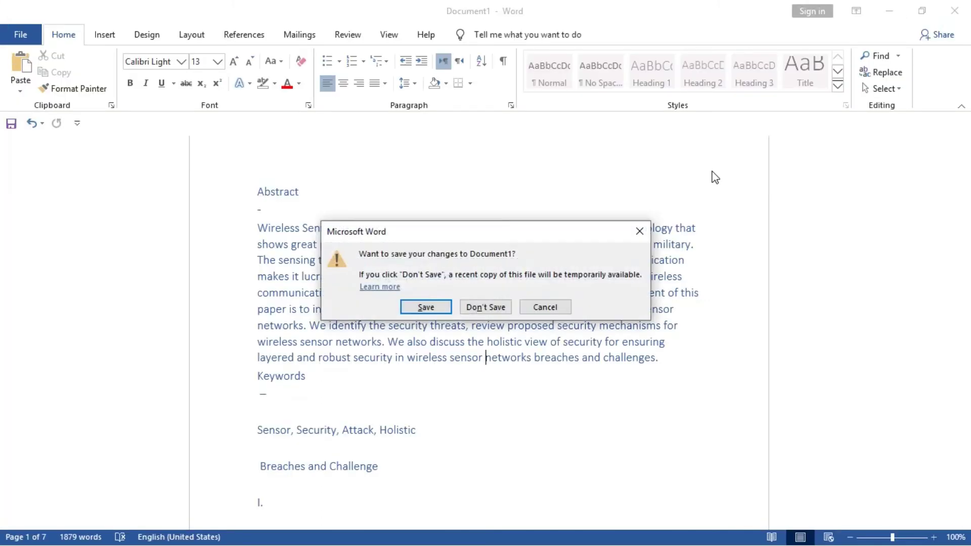
pyautogui.click(638, 231)
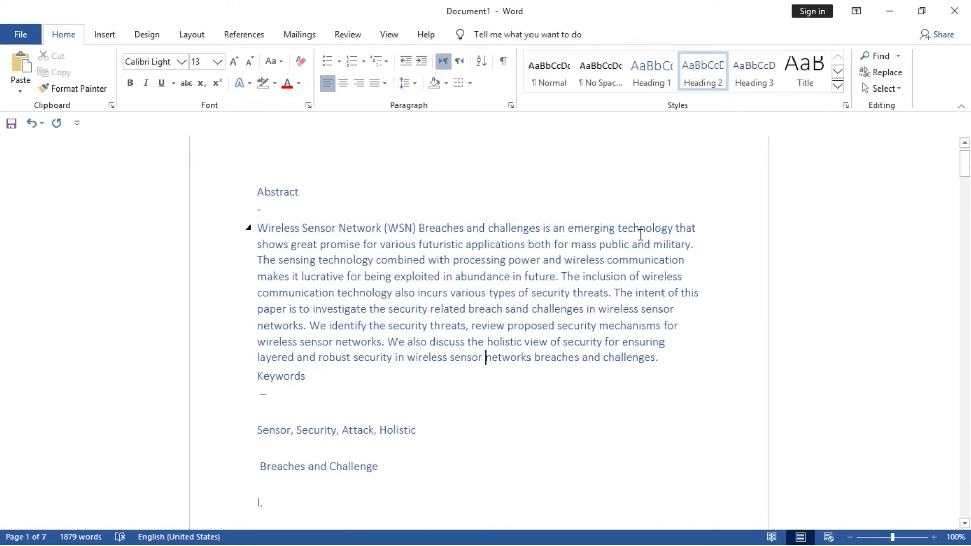
# - Open the document's print settings, set the number of copies to 5 and check the list of available printers
pyautogui.hotkey('ctrl', 'p')
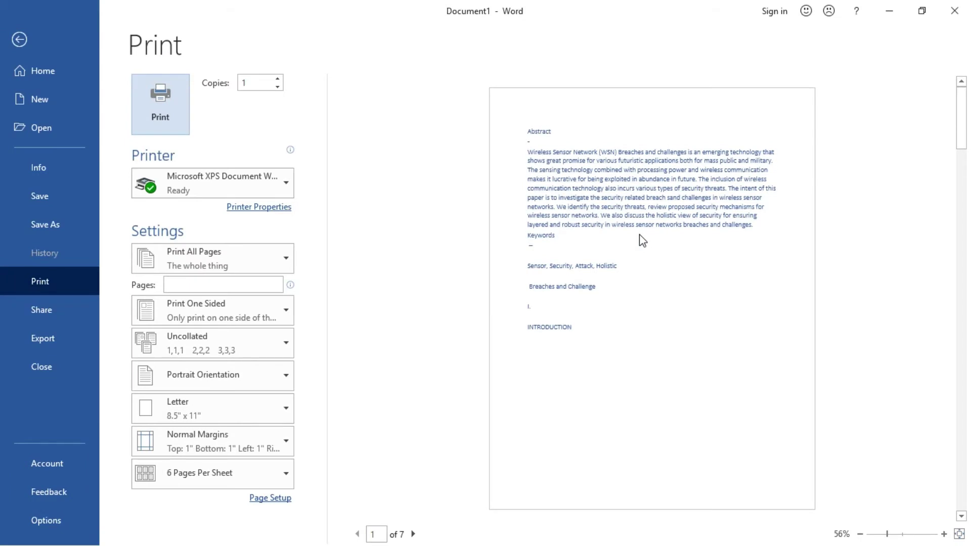
pyautogui.click(279, 78)
pyautogui.click(279, 79)
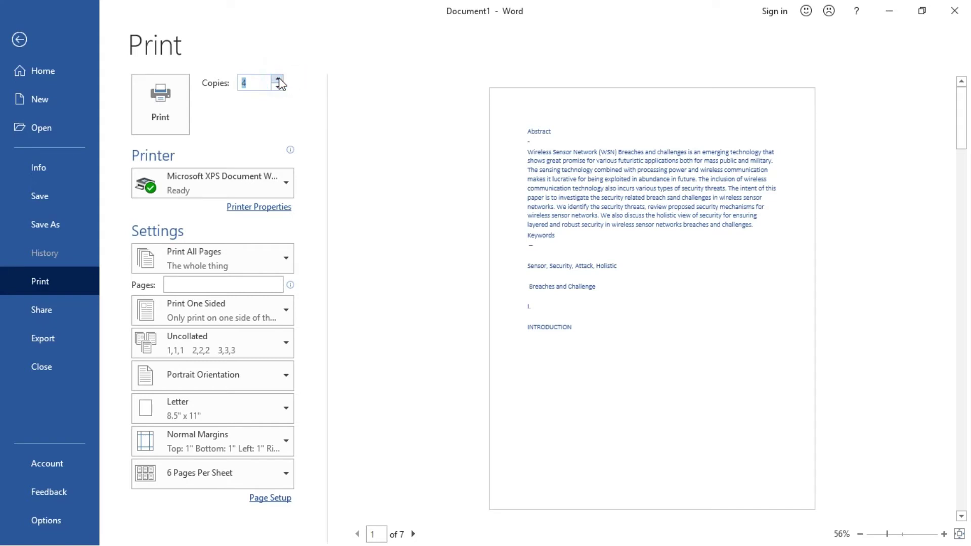
pyautogui.click(278, 79)
pyautogui.click(236, 118)
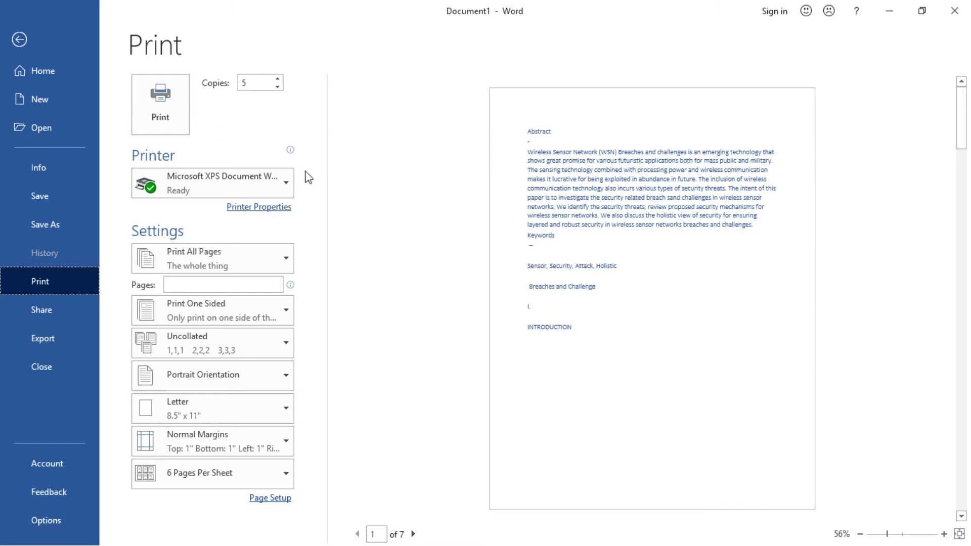
pyautogui.click(283, 185)
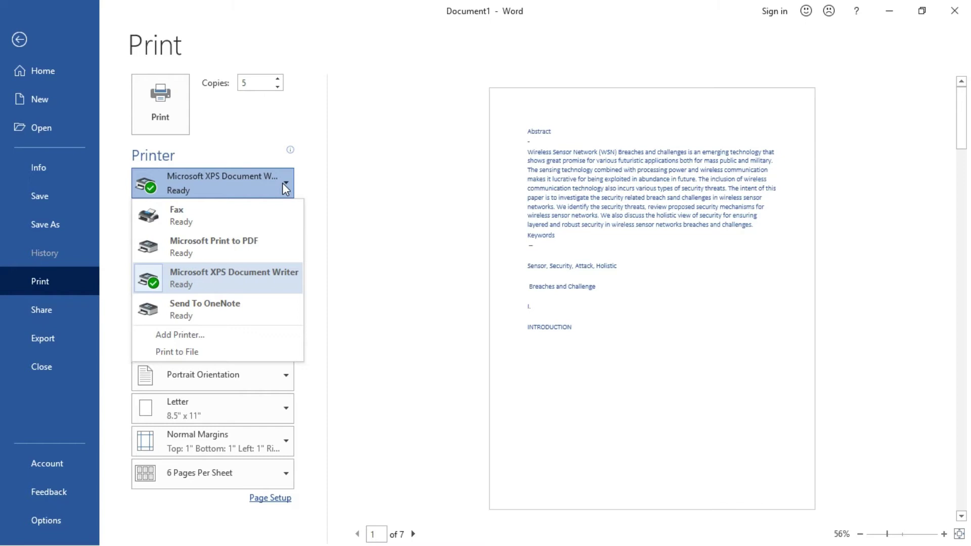
pyautogui.click(283, 184)
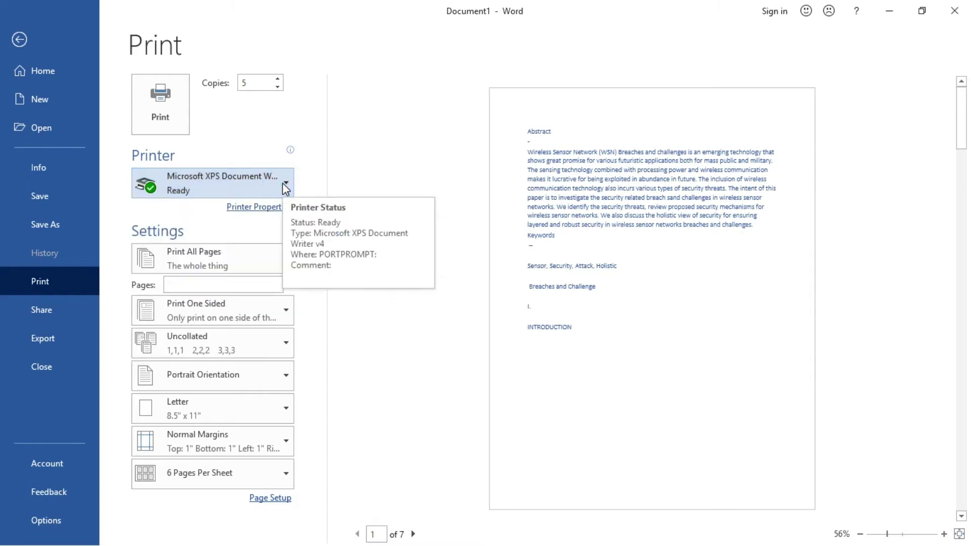
# - Limit printing to the current page, and switch to a custom print of pages 3,5,7
pyautogui.click(235, 259)
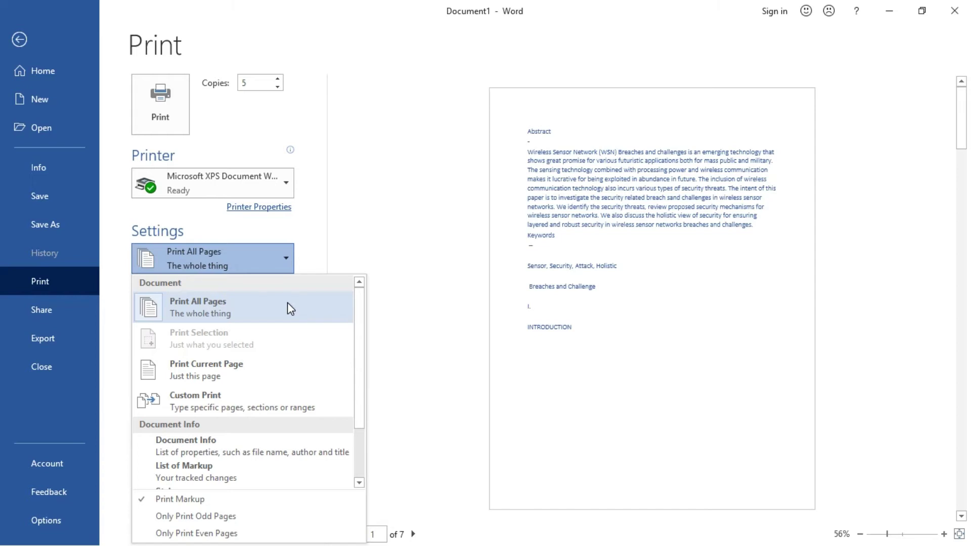
pyautogui.click(248, 367)
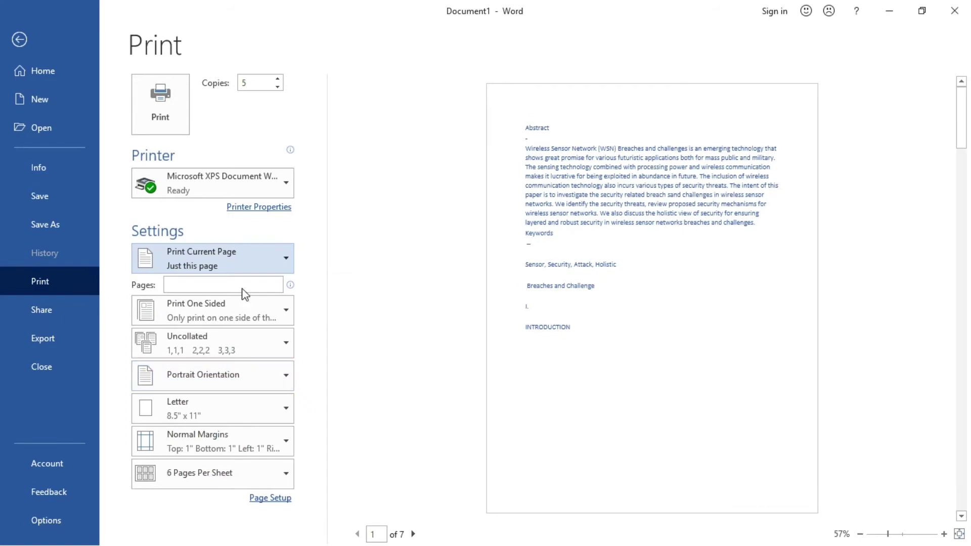
pyautogui.click(241, 259)
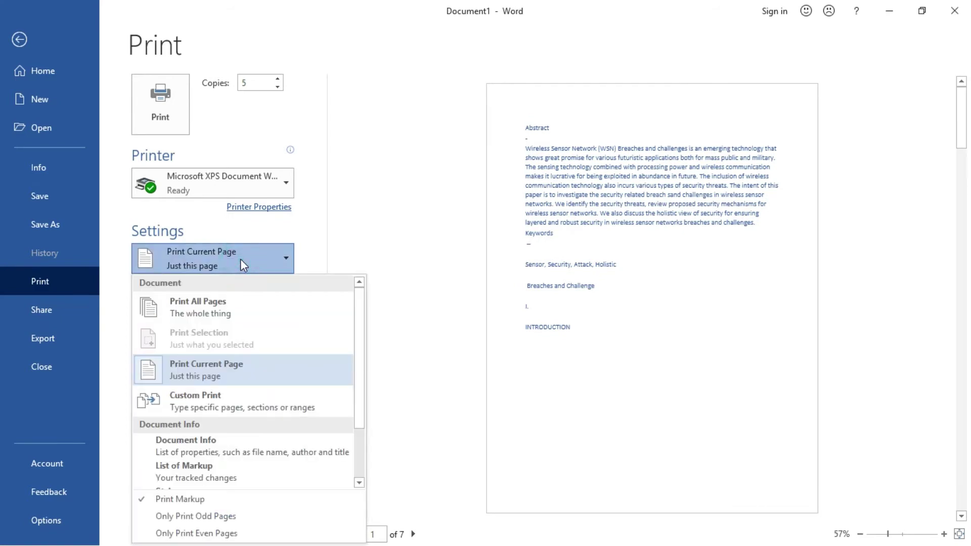
pyautogui.click(226, 407)
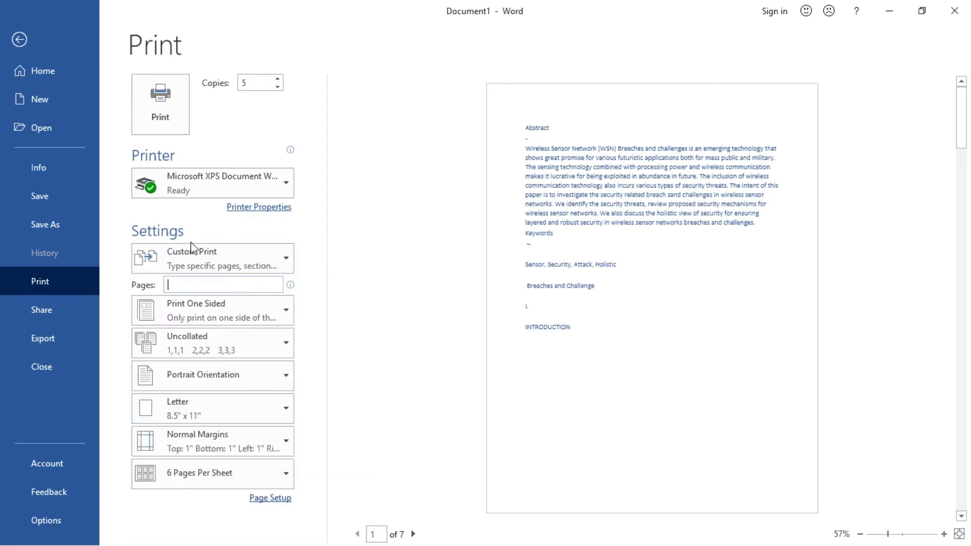
pyautogui.click(175, 286)
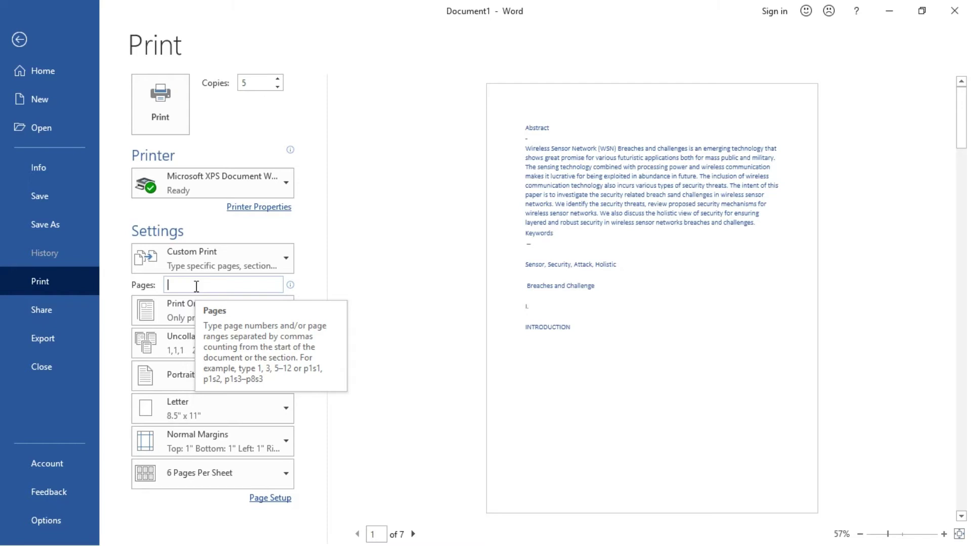
pyautogui.write('3')
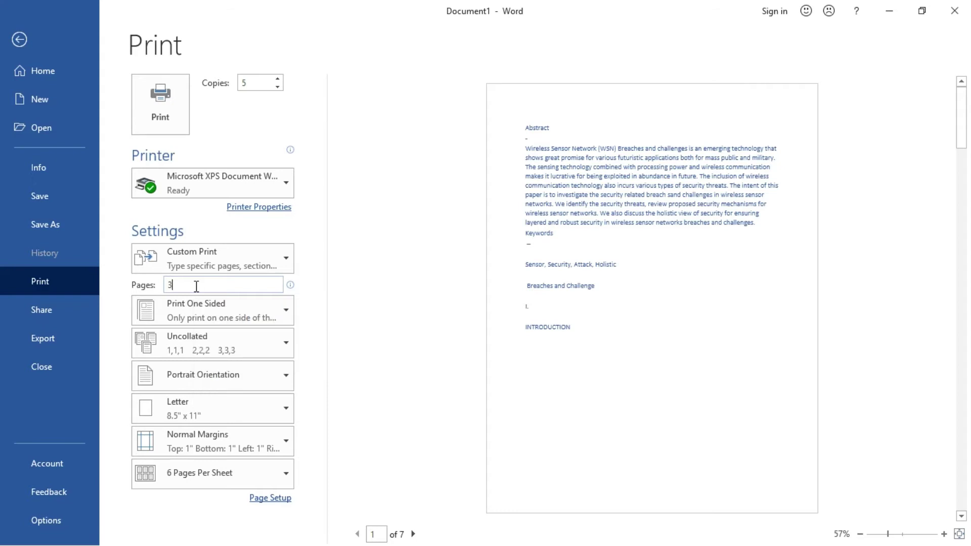
pyautogui.write(',5,7')
# - Replace the listed pages with the range 3-7, and clear the page range again
pyautogui.press('BackSpace')
pyautogui.press('BackSpace')
pyautogui.press('BackSpace')
pyautogui.press('BackSpace')
pyautogui.write('-7')
pyautogui.press('BackSpace')
pyautogui.press('BackSpace')
pyautogui.press('BackSpace')
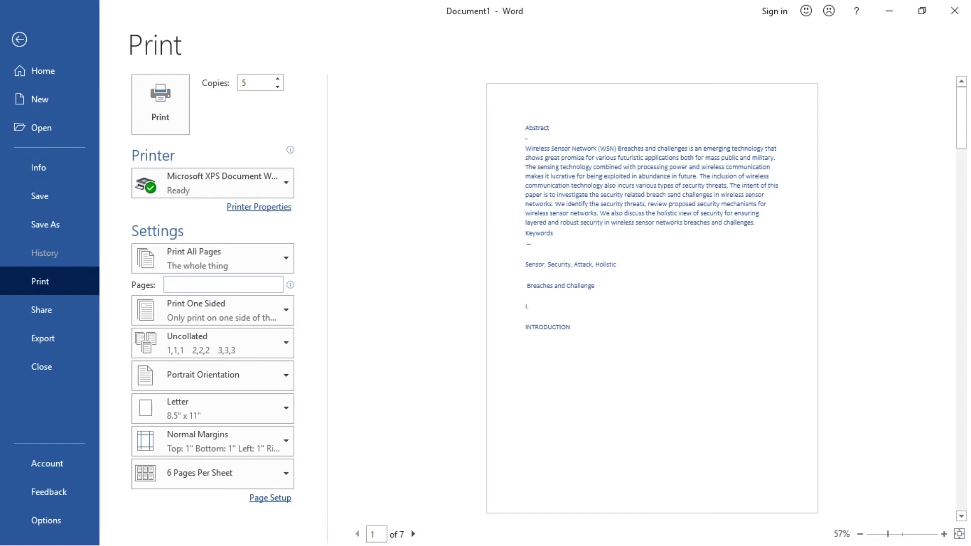
# - Restrict the print job to the odd pages of the document
pyautogui.click(215, 260)
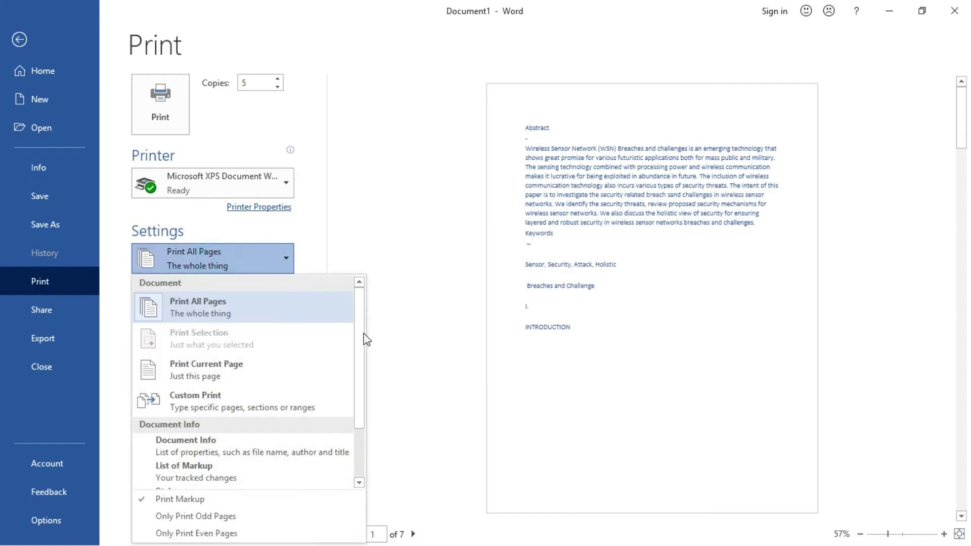
pyautogui.moveTo(362, 384); pyautogui.dragTo(362, 429)
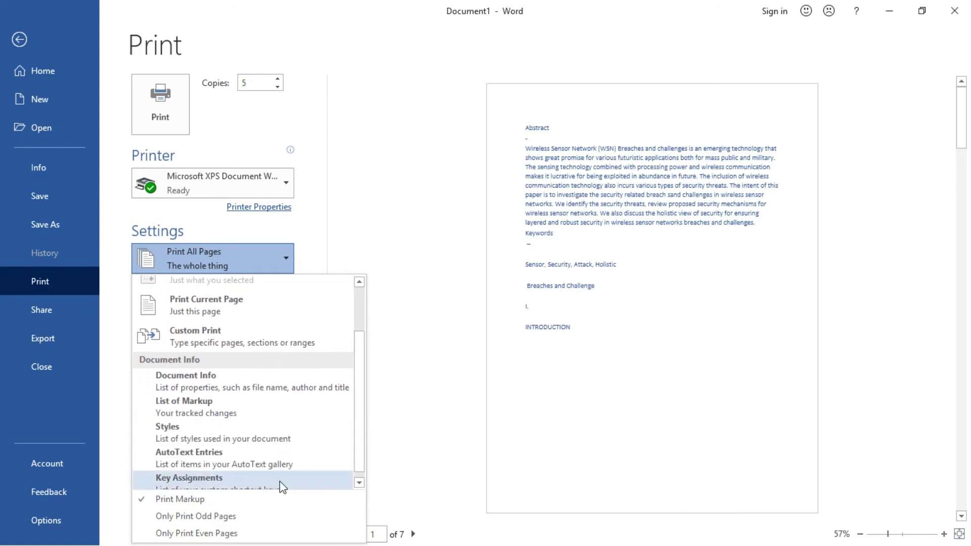
pyautogui.click(212, 522)
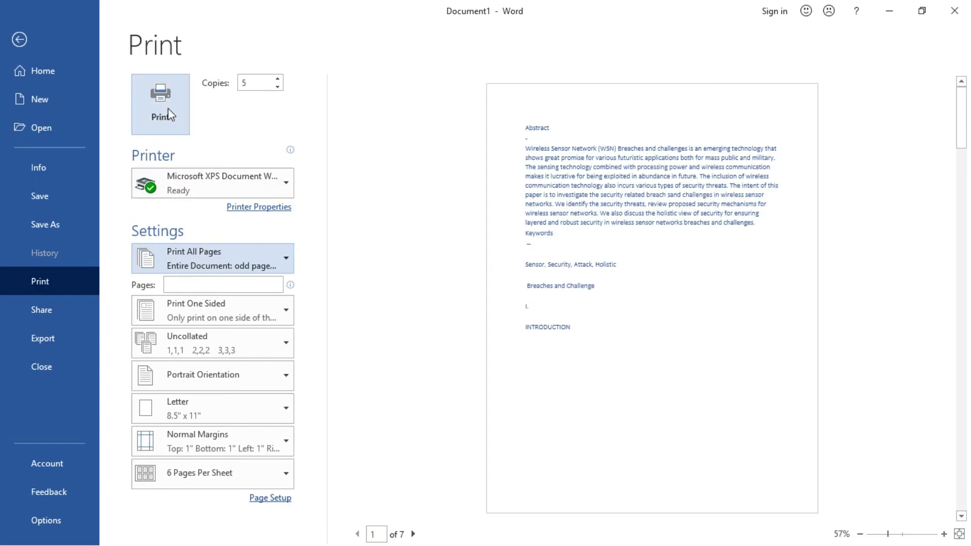
# - Remove the odd-pages-only restriction from the print job
pyautogui.click(220, 265)
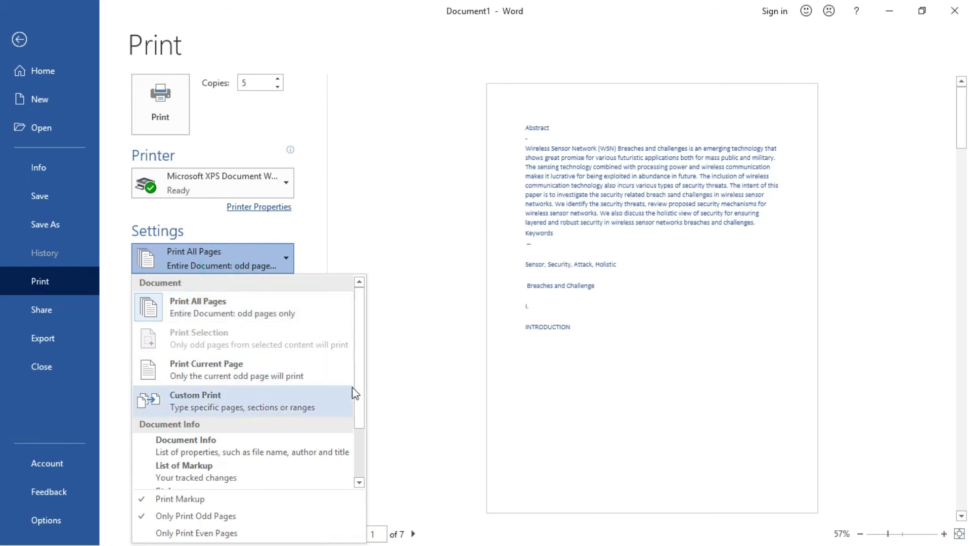
pyautogui.click(359, 483)
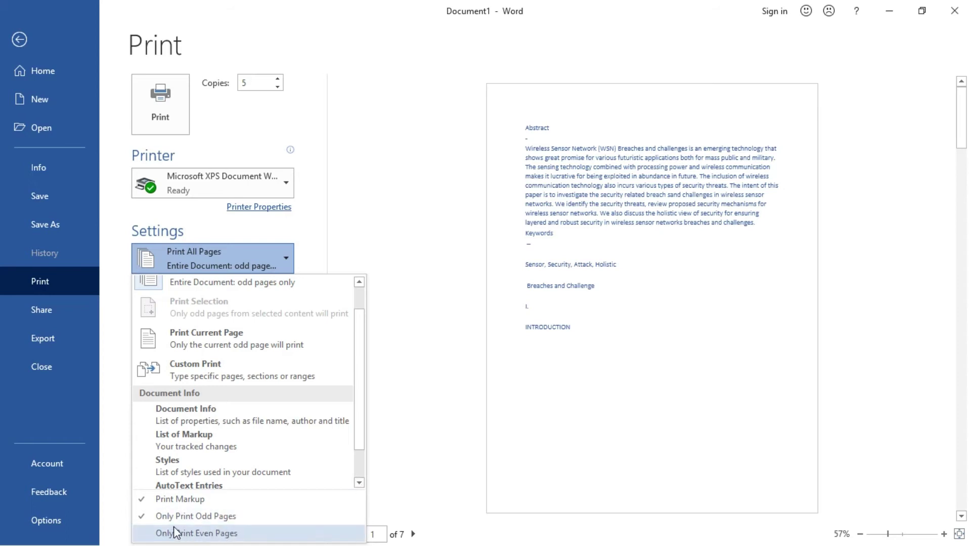
pyautogui.click(148, 517)
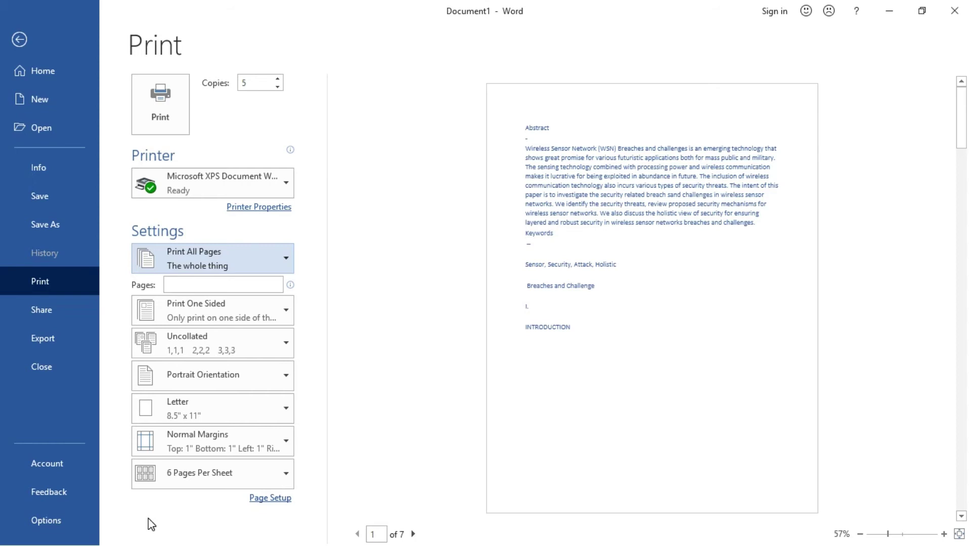
# - Examine the one-sided and two-sided printing choices and the collation choices without changing them
pyautogui.click(208, 303)
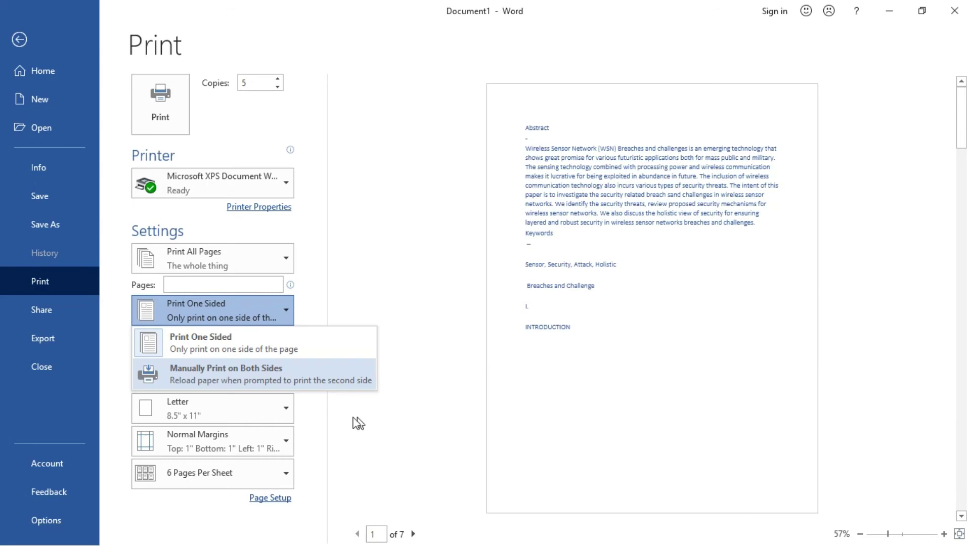
pyautogui.click(327, 415)
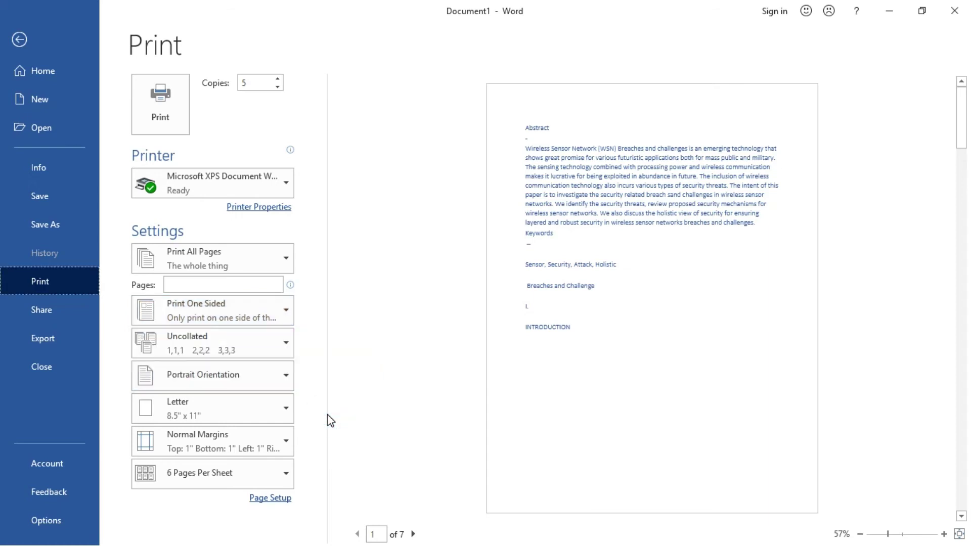
pyautogui.click(244, 357)
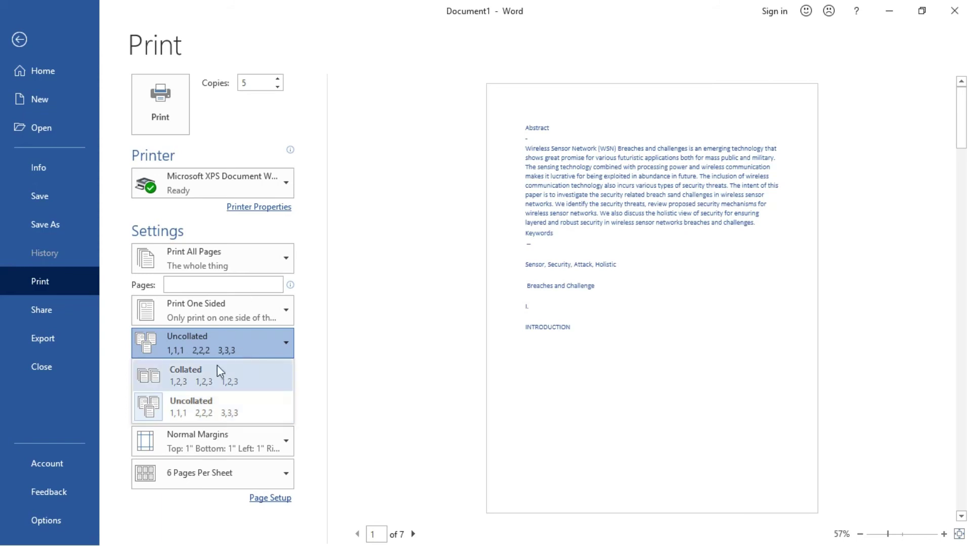
pyautogui.click(204, 340)
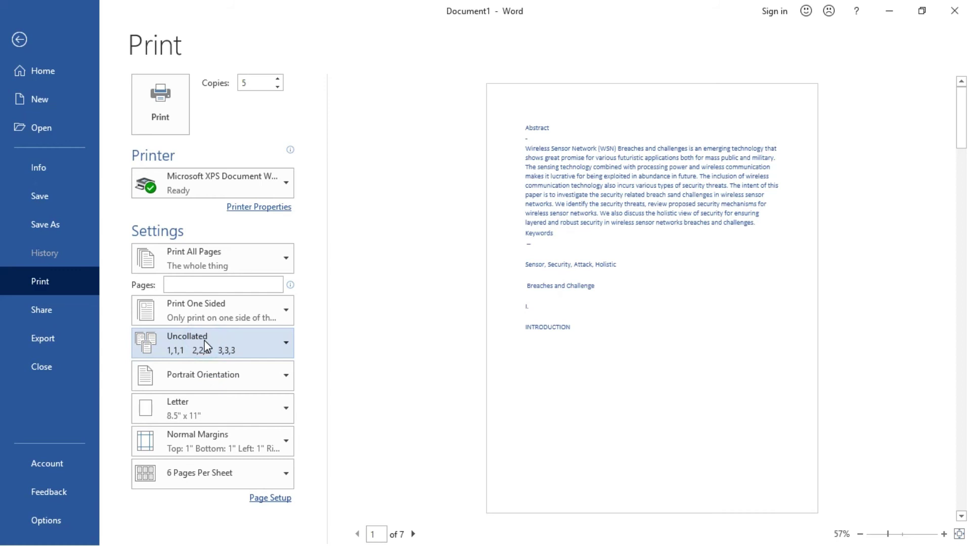
# - Switch the page orientation to landscape and back to portrait
pyautogui.click(217, 373)
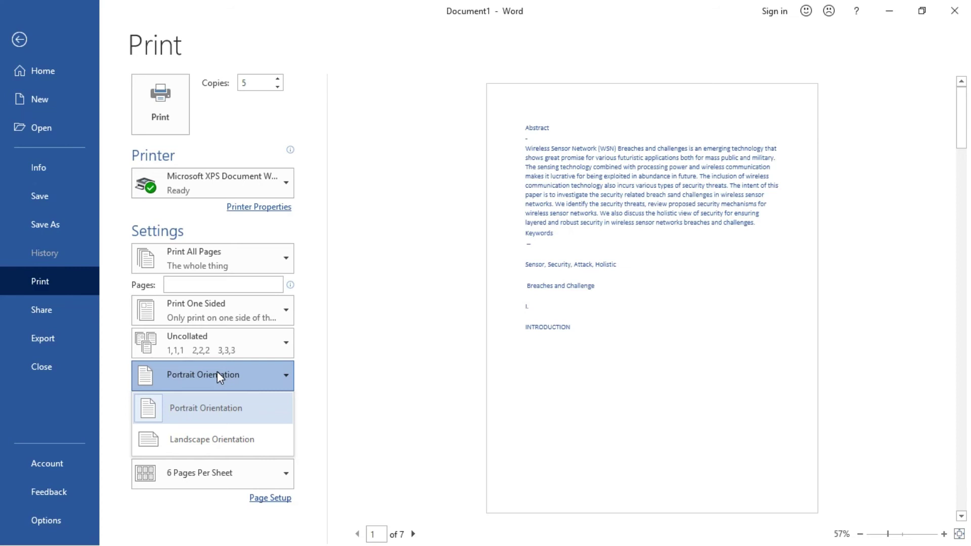
pyautogui.click(228, 439)
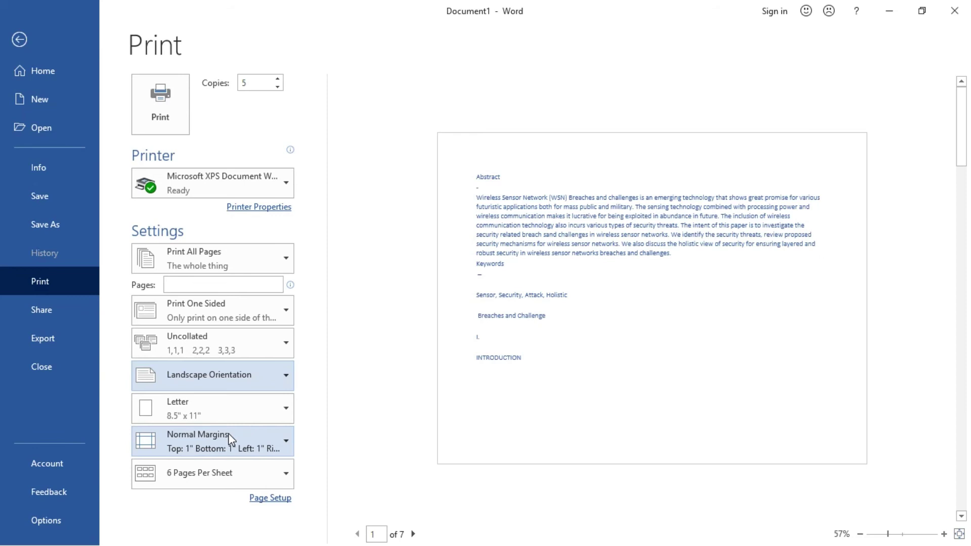
pyautogui.click(224, 379)
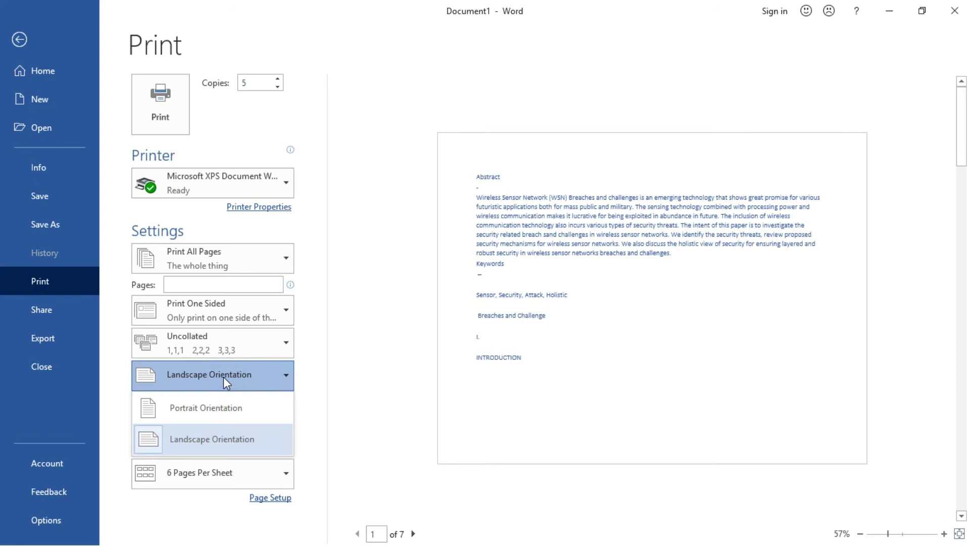
pyautogui.click(222, 410)
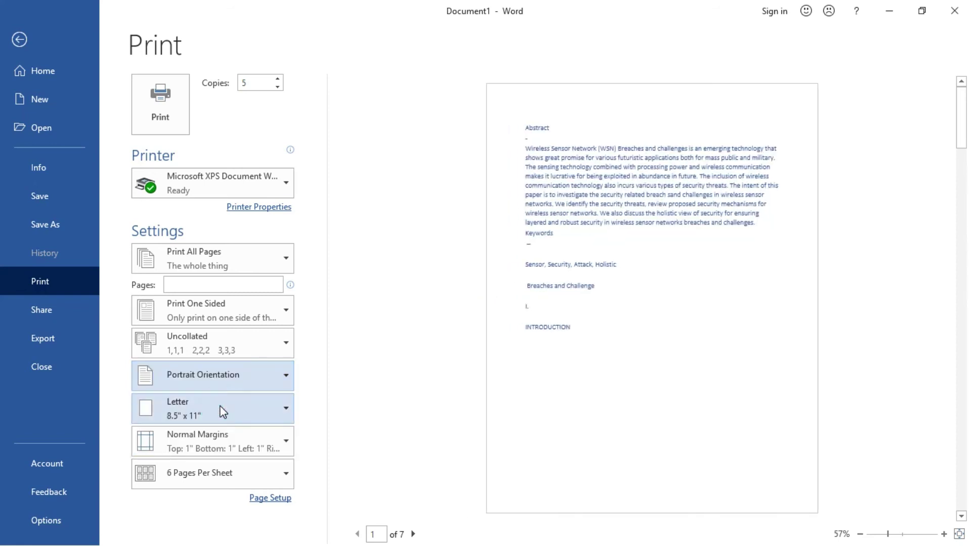
# - Set the paper size to A4 and switch it back to Letter, 8.5" x 11"
pyautogui.click(221, 408)
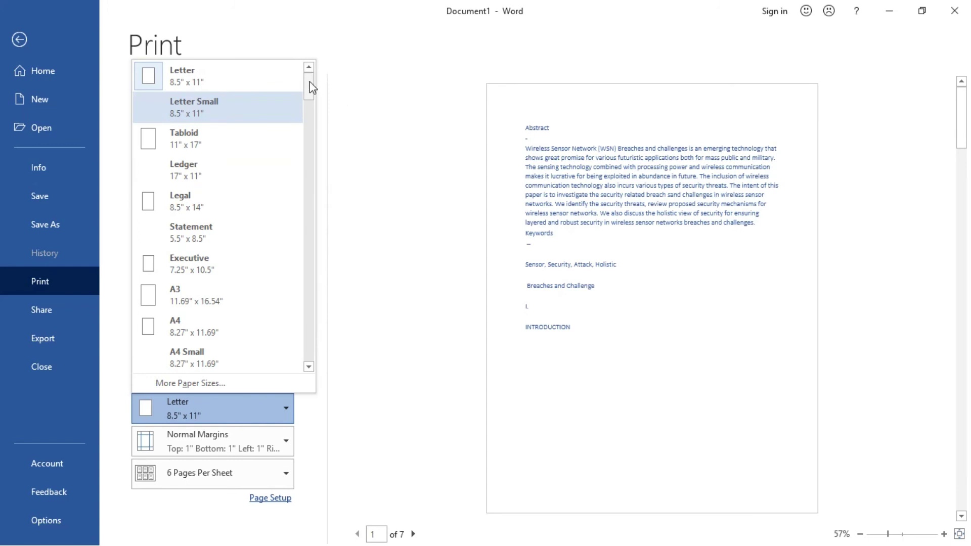
pyautogui.moveTo(309, 81); pyautogui.dragTo(310, 102)
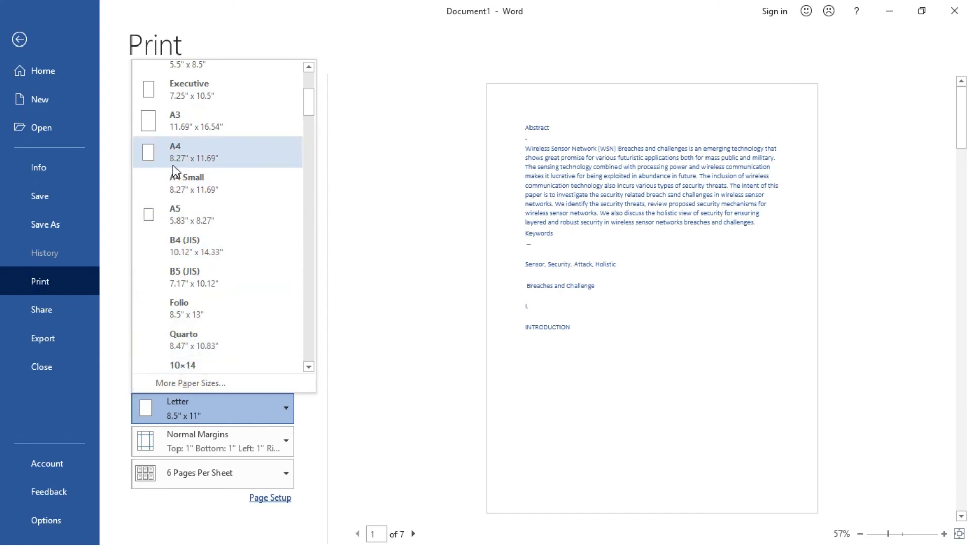
pyautogui.click(173, 152)
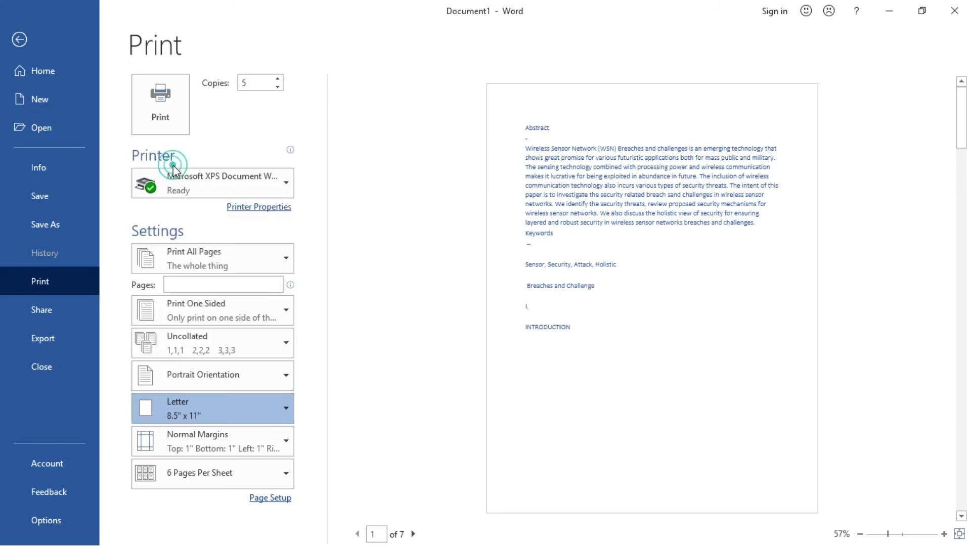
pyautogui.click(196, 420)
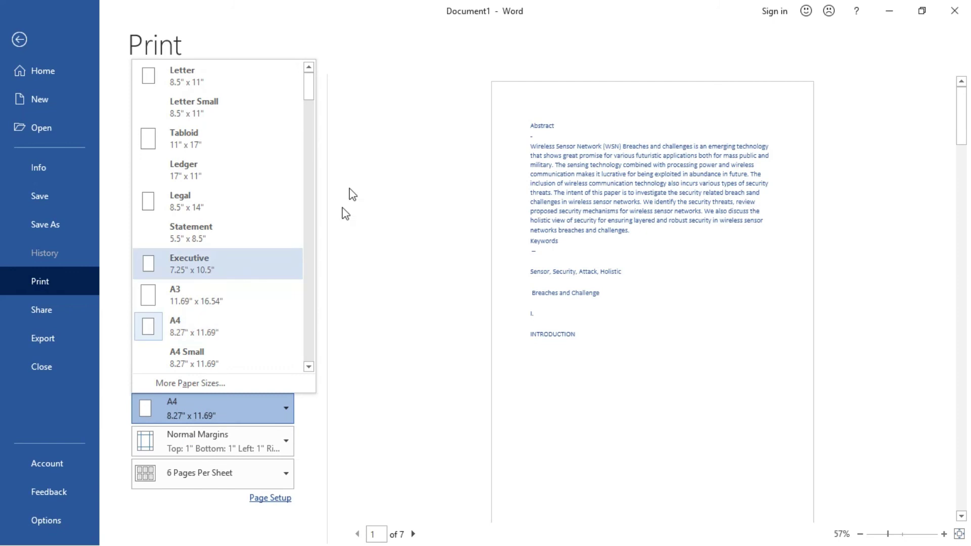
pyautogui.click(241, 74)
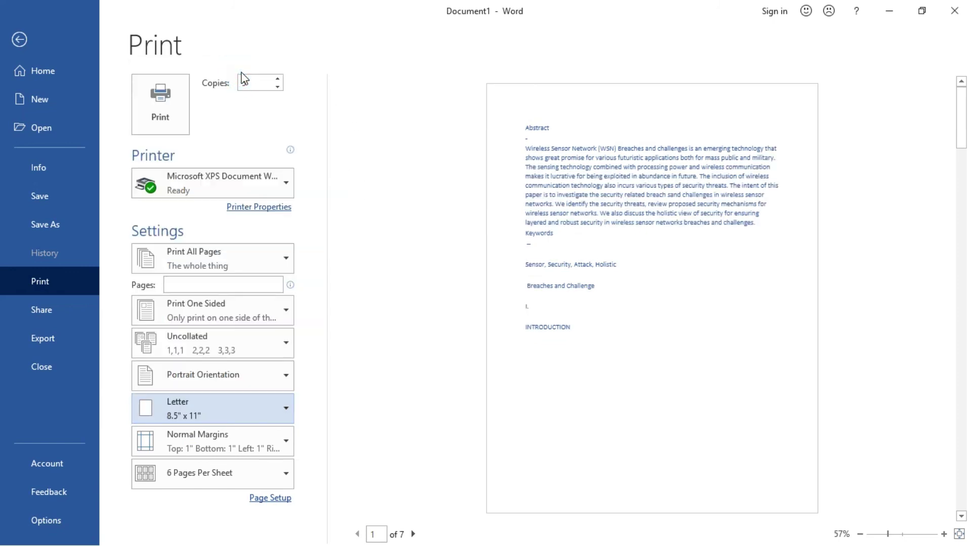
# - Set the number of copies to 5 and choose the Normal margins, 1" on every side, for the print job
pyautogui.write('5')
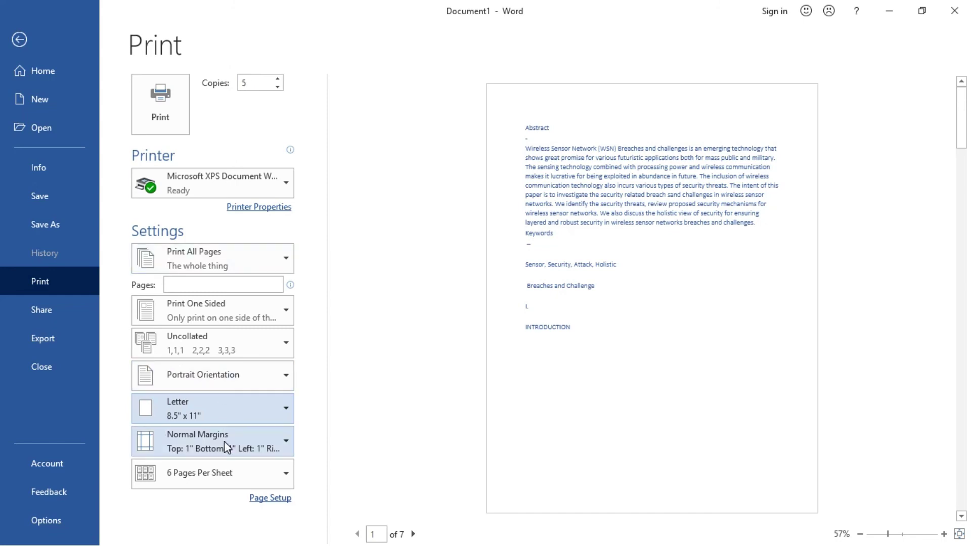
pyautogui.click(224, 441)
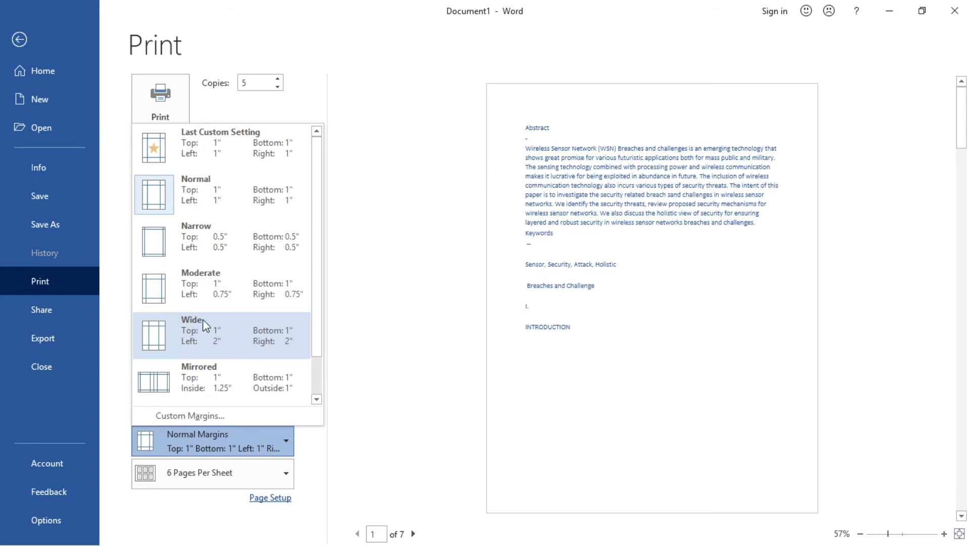
pyautogui.click(211, 181)
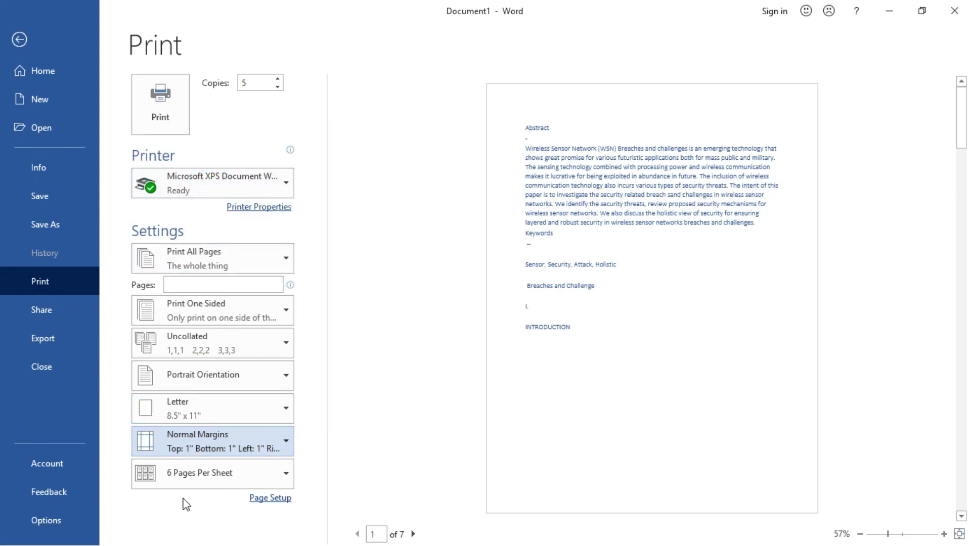
# - Try 1 page per sheet, settle on 4 pages per sheet for the print job, and return to the document
pyautogui.click(185, 483)
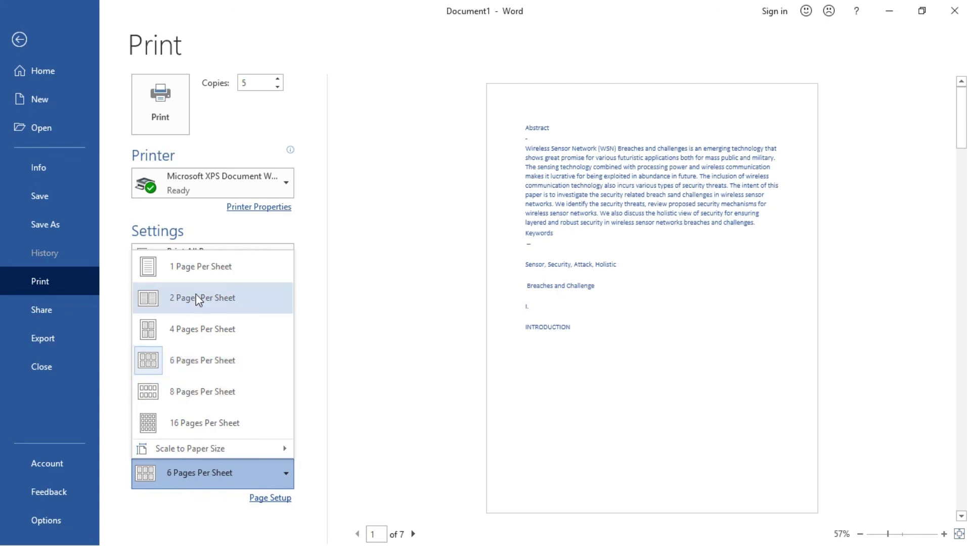
pyautogui.click(200, 266)
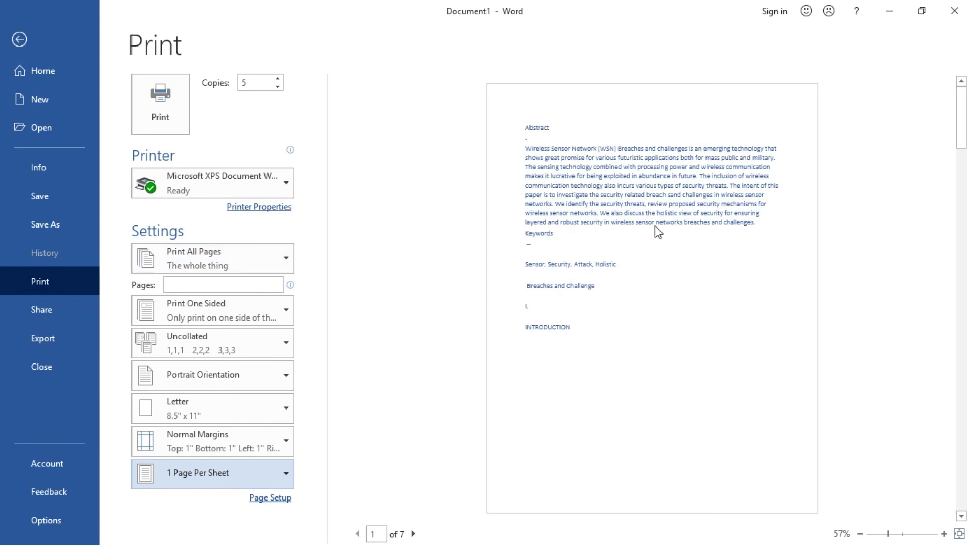
pyautogui.click(193, 487)
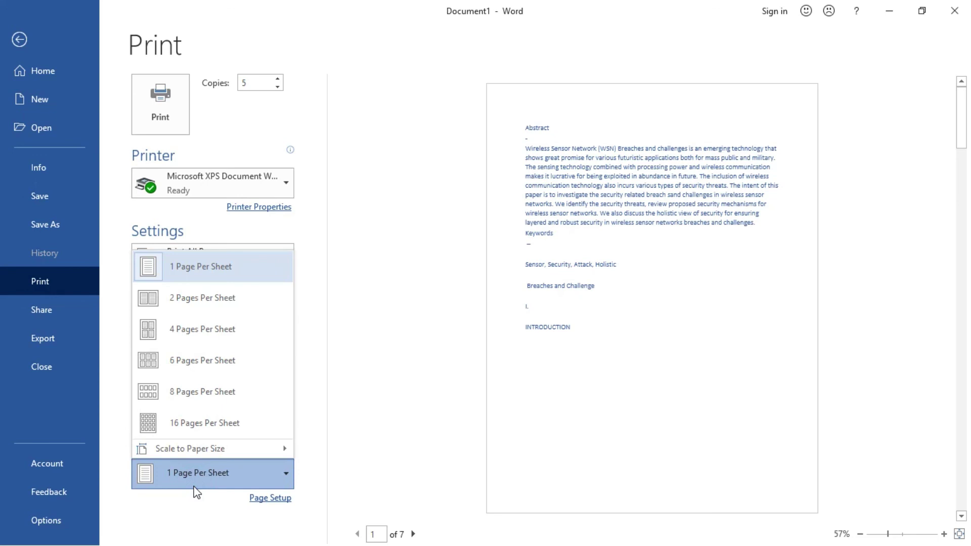
pyautogui.click(224, 336)
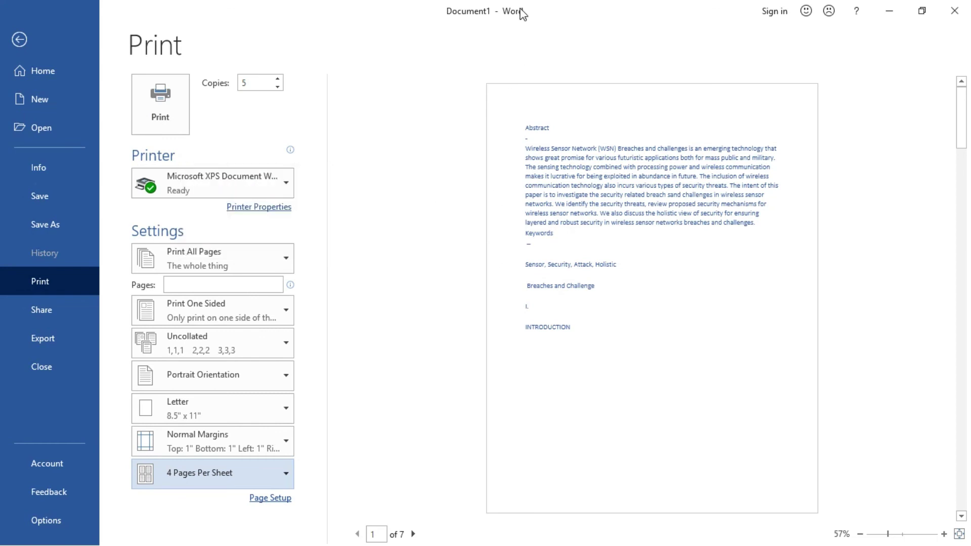
pyautogui.click(13, 46)
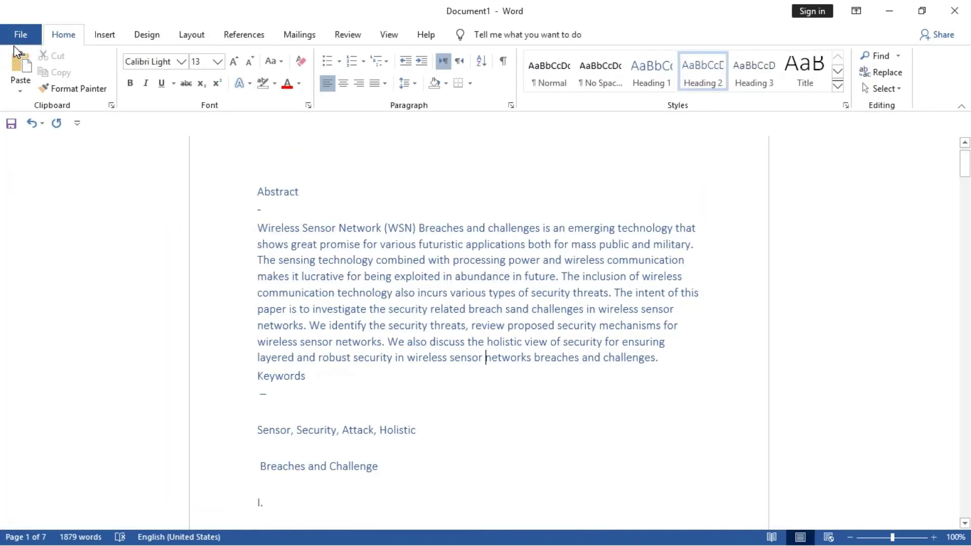